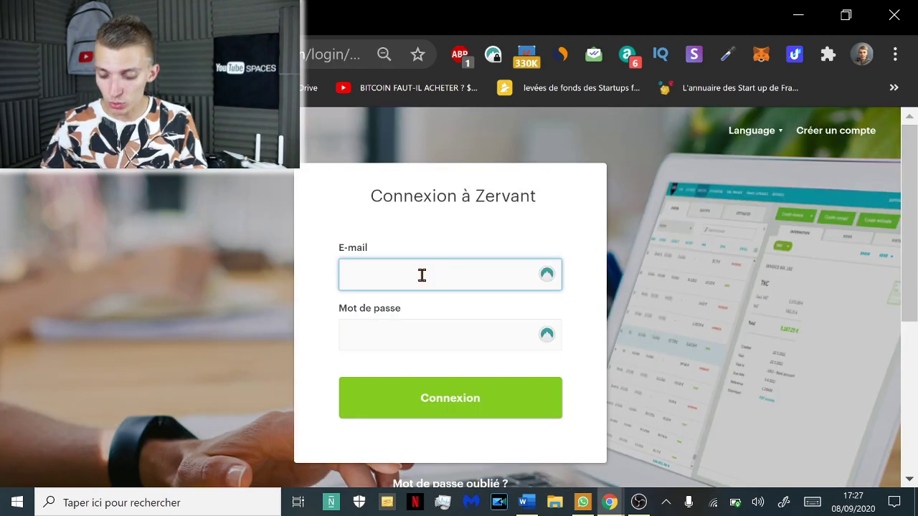
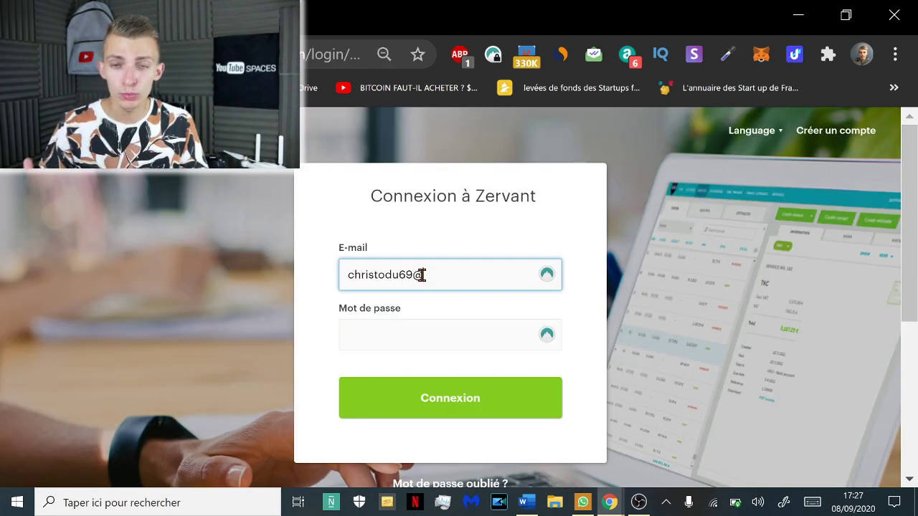
# Log in to Zervant with the account e-mail and password
pyautogui.press('Tab')
pyautogui.write('••')
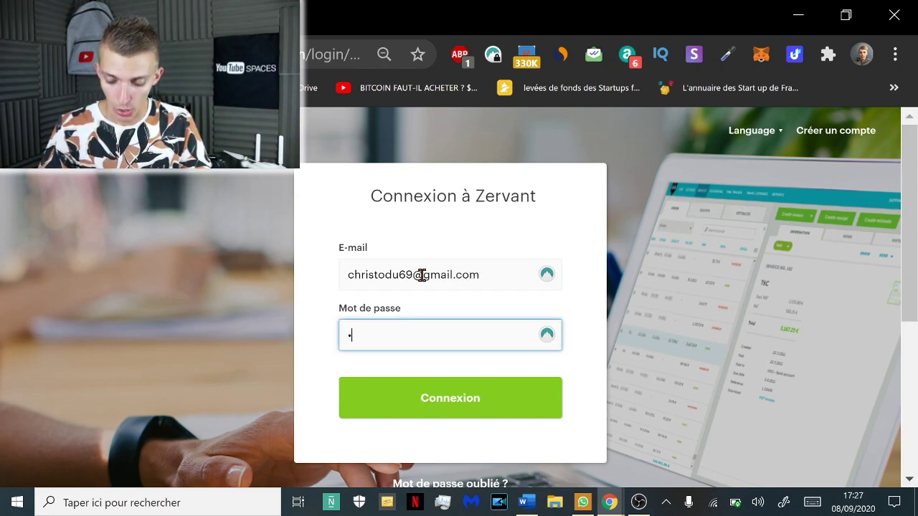
pyautogui.write('•••••••')
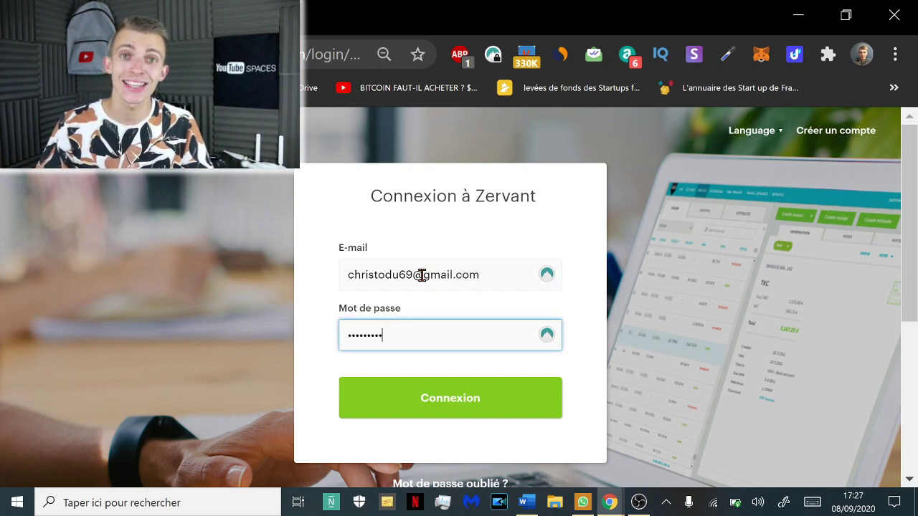
pyautogui.write('••')
pyautogui.press('Return')
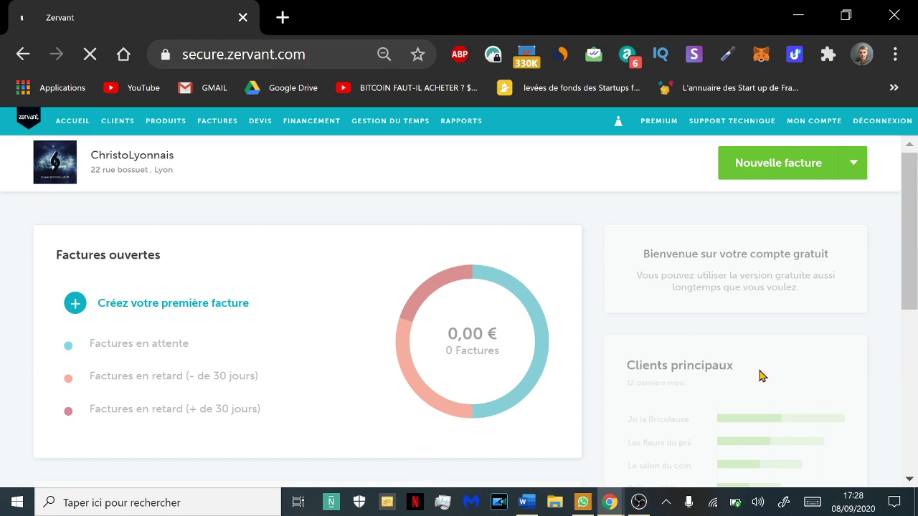
# Scroll over the Factures ouvertes dashboard, then go to MON COMPTE company details
pyautogui.tripleClick(125, 249)
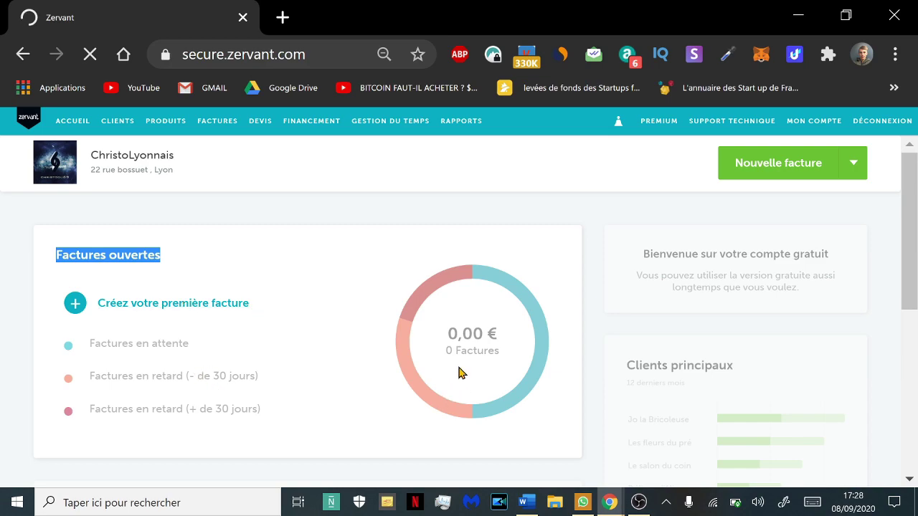
pyautogui.scroll(-5, 459, 372)
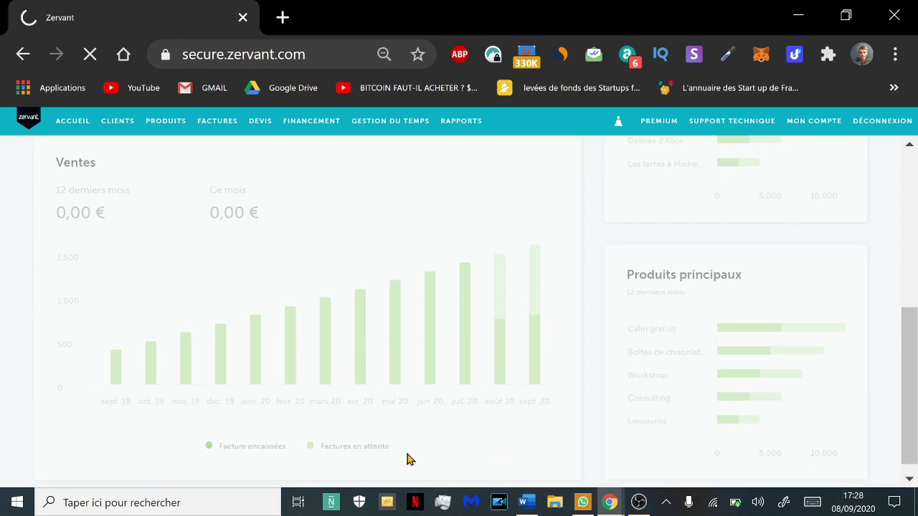
pyautogui.scroll(1, 685, 416)
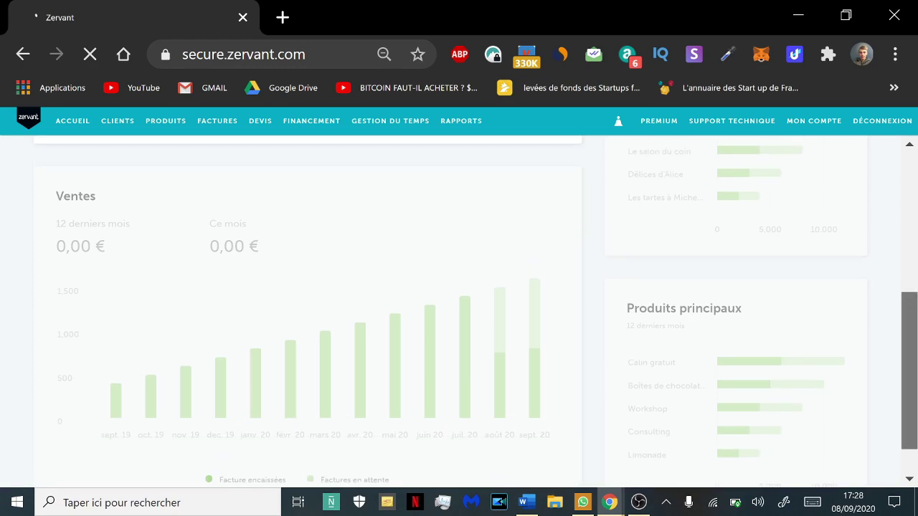
pyautogui.scroll(1, 389, 275)
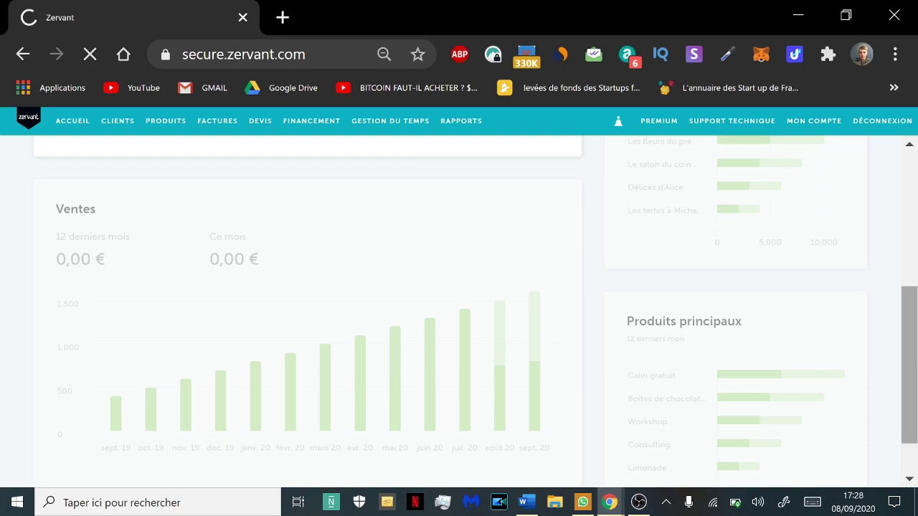
pyautogui.scroll(6, 308, 301)
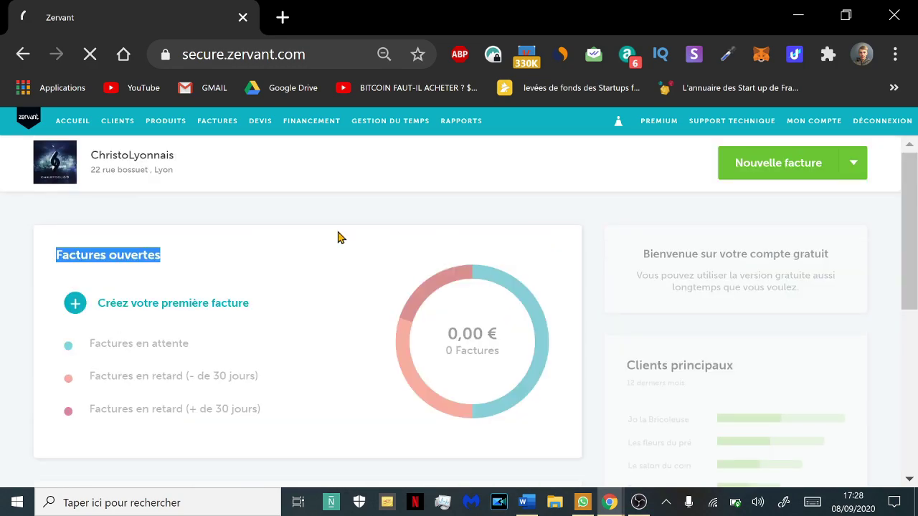
pyautogui.click(814, 125)
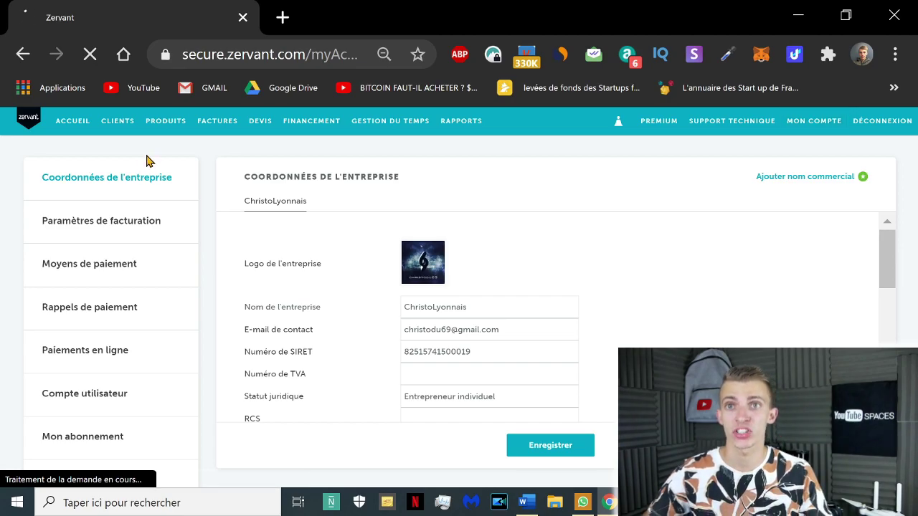
# Check the legal status and VAT number fields, keeping the default VAT rate at 0 %
pyautogui.click(144, 387)
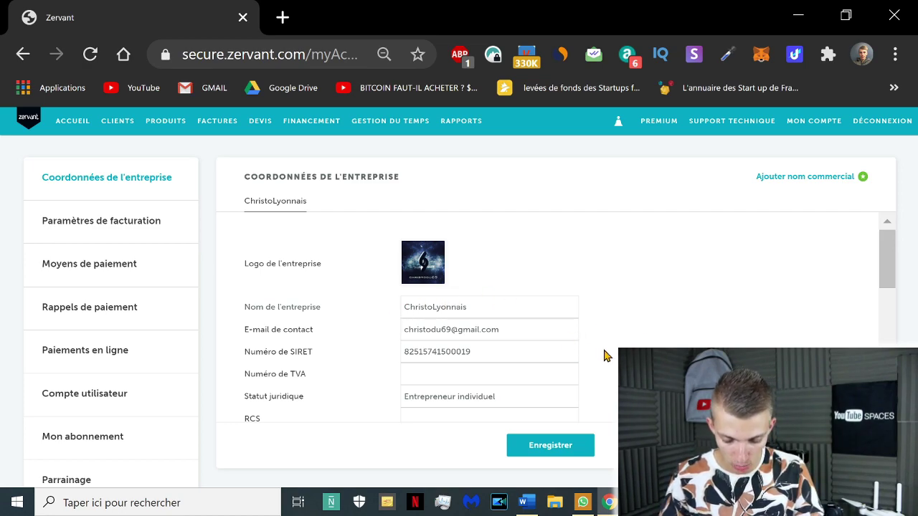
pyautogui.scroll(-2, 488, 316)
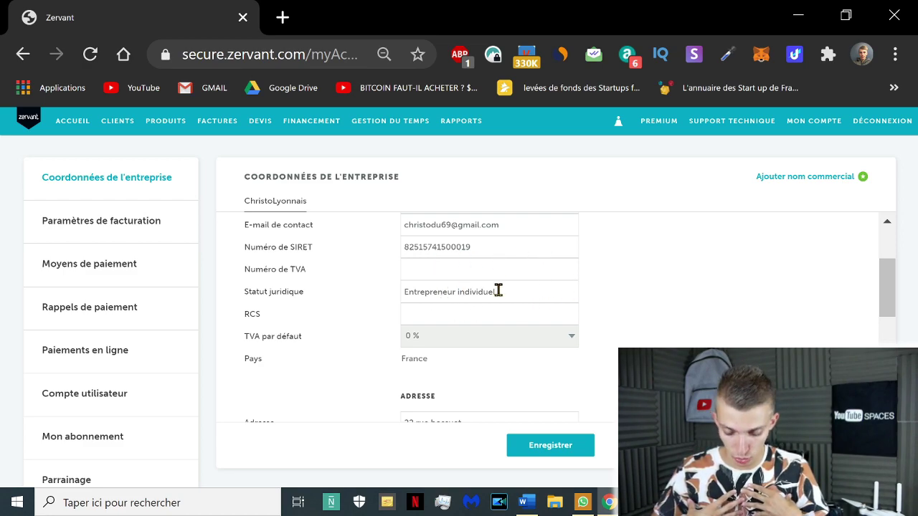
pyautogui.click(527, 294)
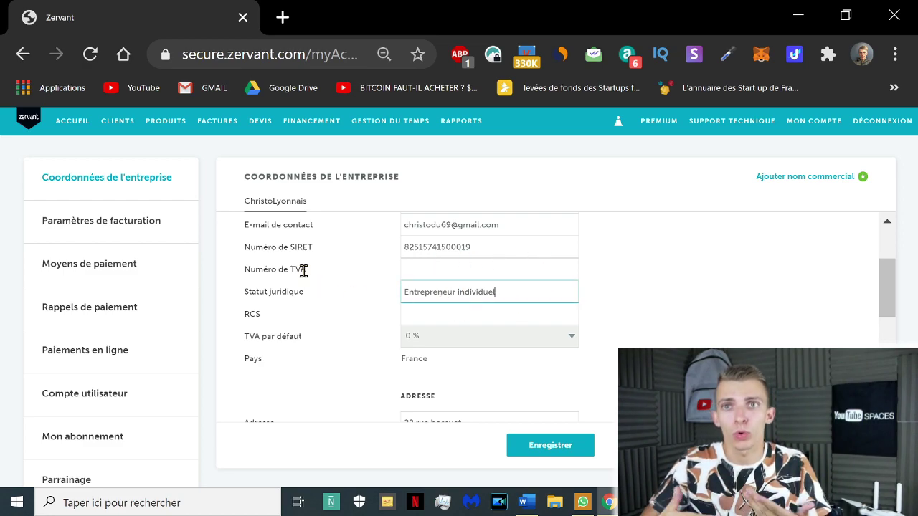
pyautogui.click(451, 266)
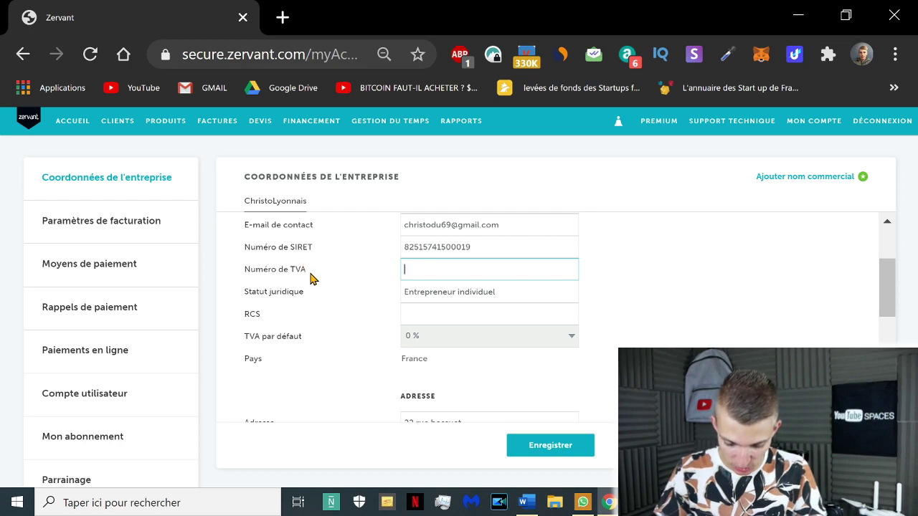
pyautogui.moveTo(512, 292); pyautogui.dragTo(394, 296)
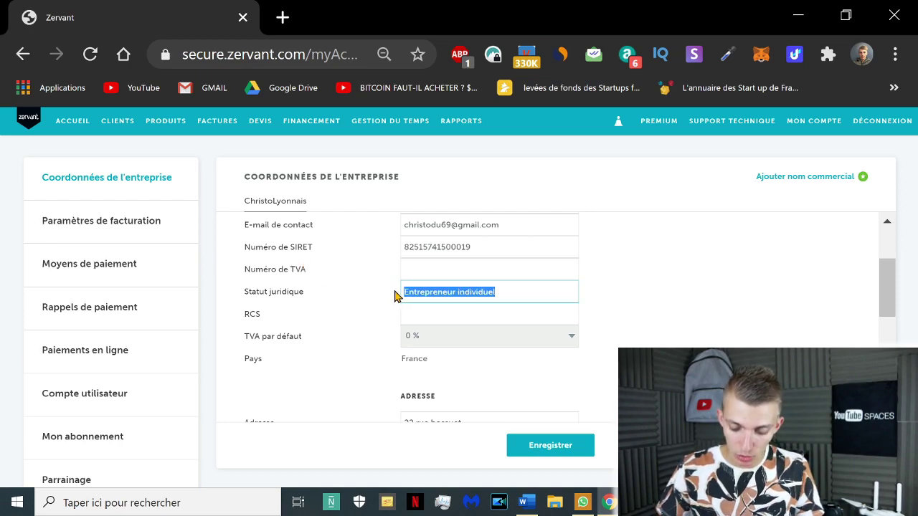
pyautogui.click(465, 292)
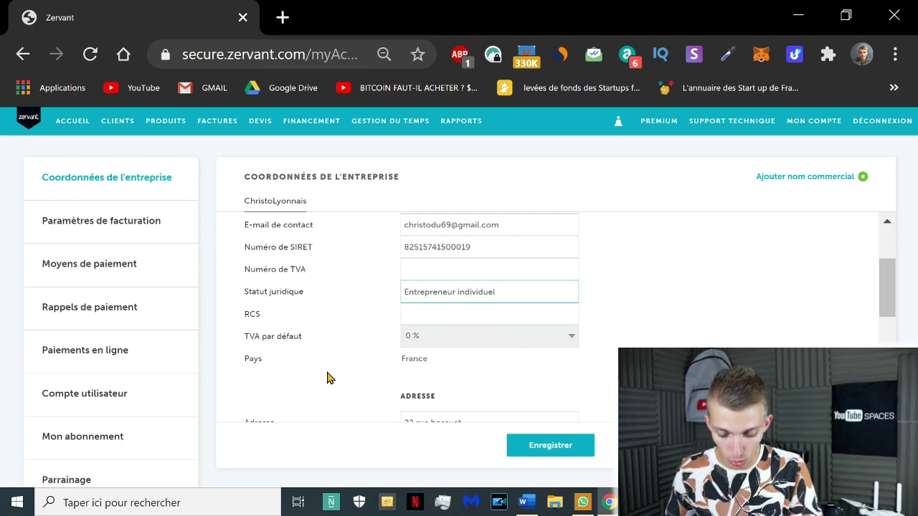
pyautogui.click(518, 347)
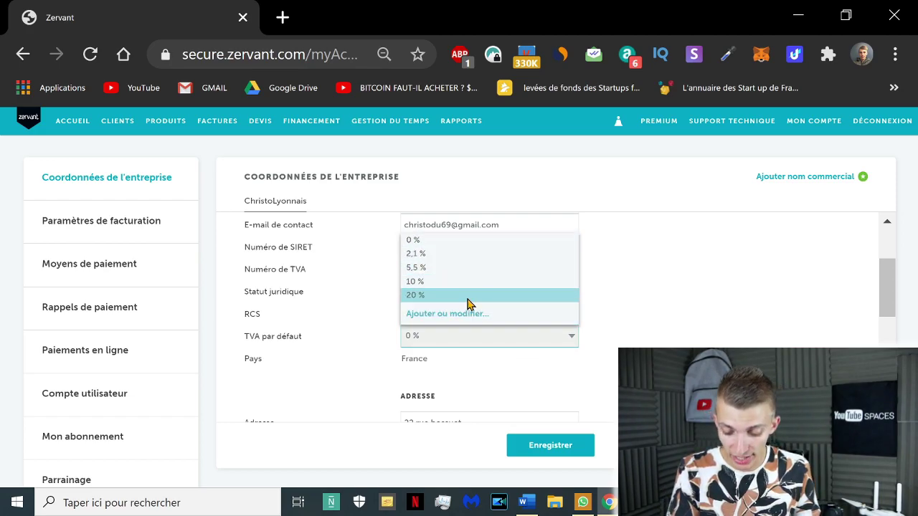
pyautogui.click(471, 241)
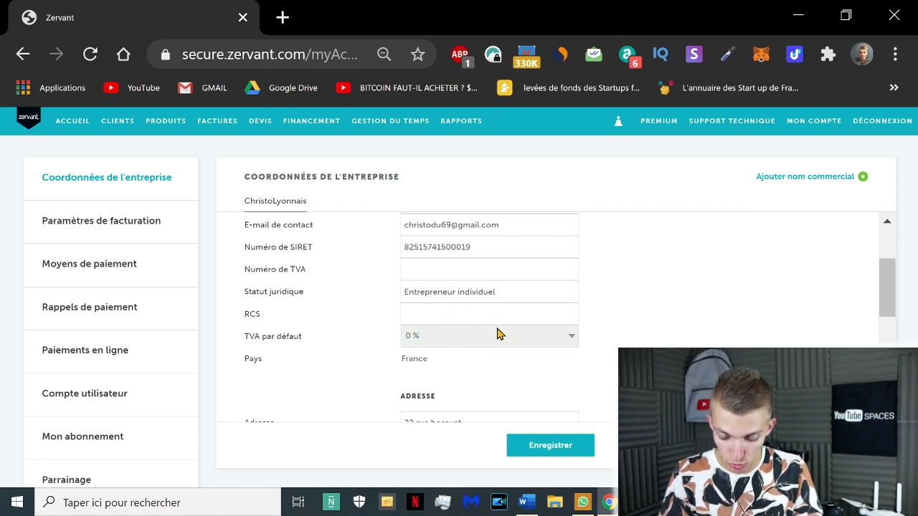
# Scroll past the INTERLOCUTEUR section and go to Paramètres de facturation
pyautogui.scroll(-2, 500, 335)
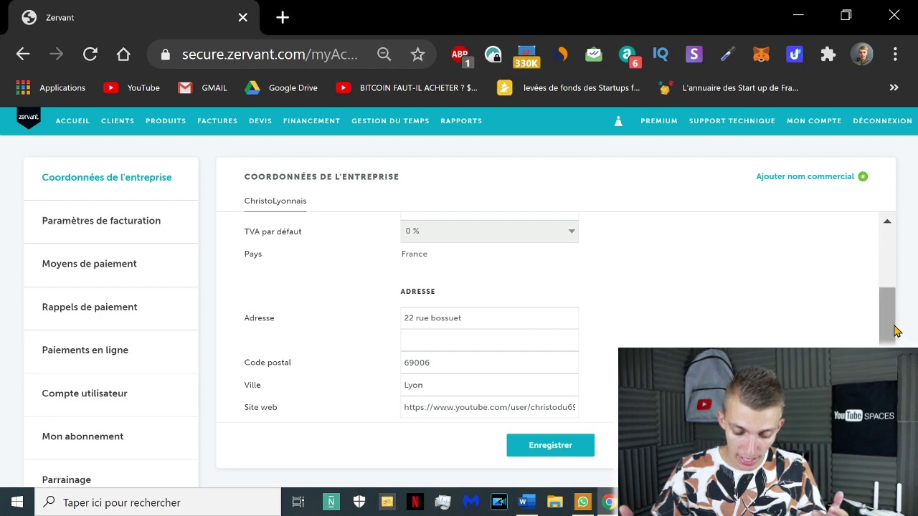
pyautogui.scroll(-2, 429, 290)
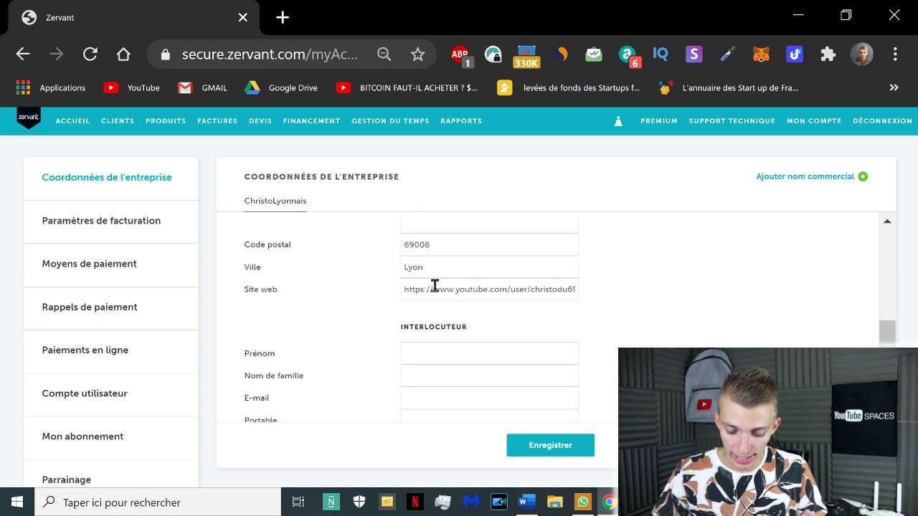
pyautogui.scroll(-1, 888, 331)
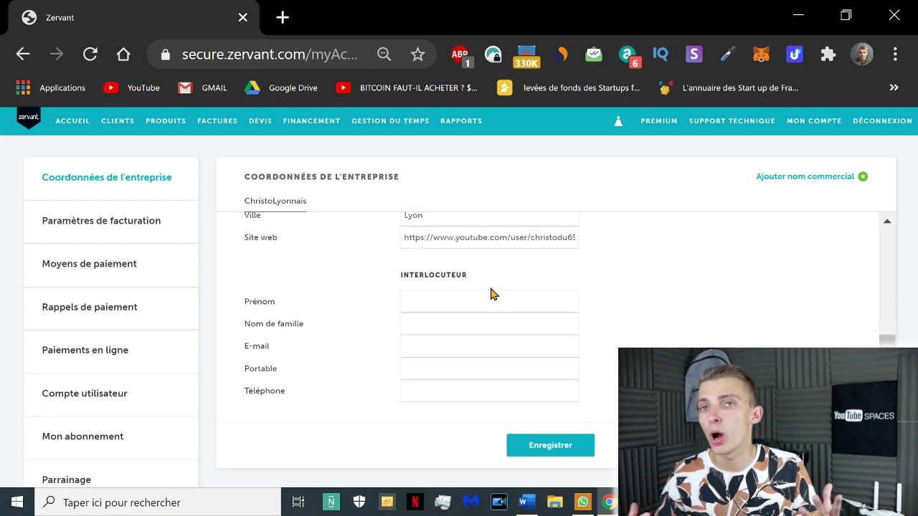
pyautogui.moveTo(407, 287); pyautogui.dragTo(402, 273)
pyautogui.doubleClick(419, 274)
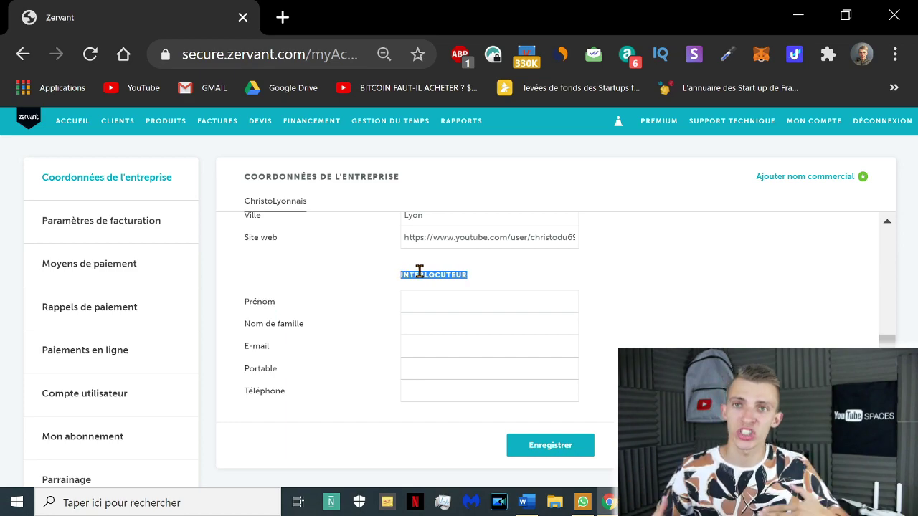
pyautogui.scroll(-1, 490, 308)
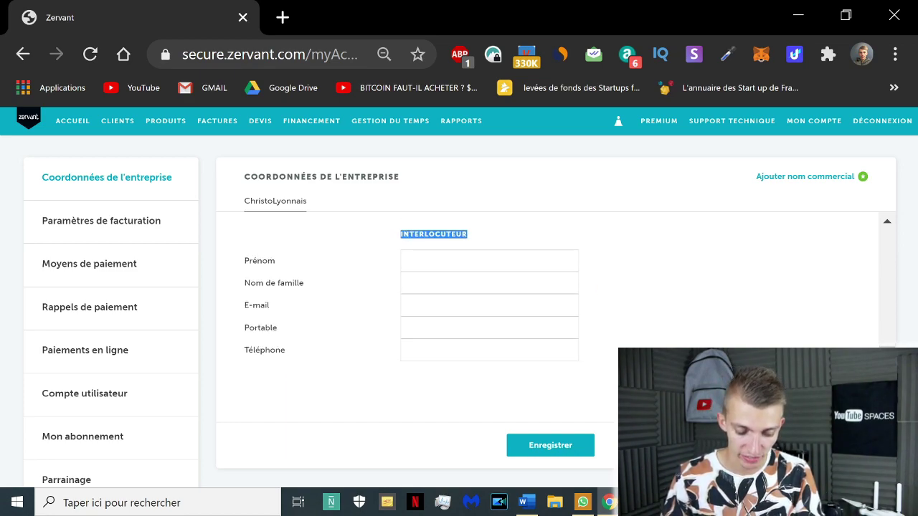
pyautogui.click(148, 230)
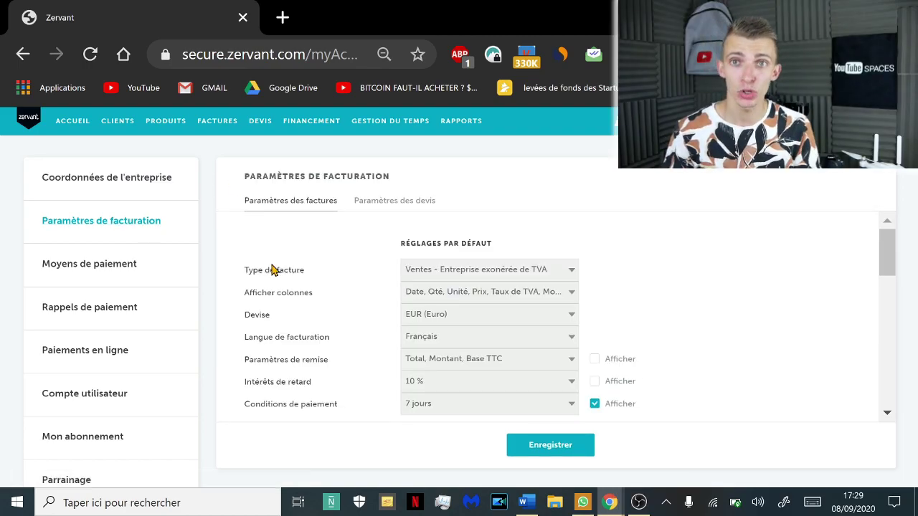
# Keep invoice type Ventes - Entreprise exonérée de TVA, the column options and EUR currency unchanged
pyautogui.tripleClick(287, 274)
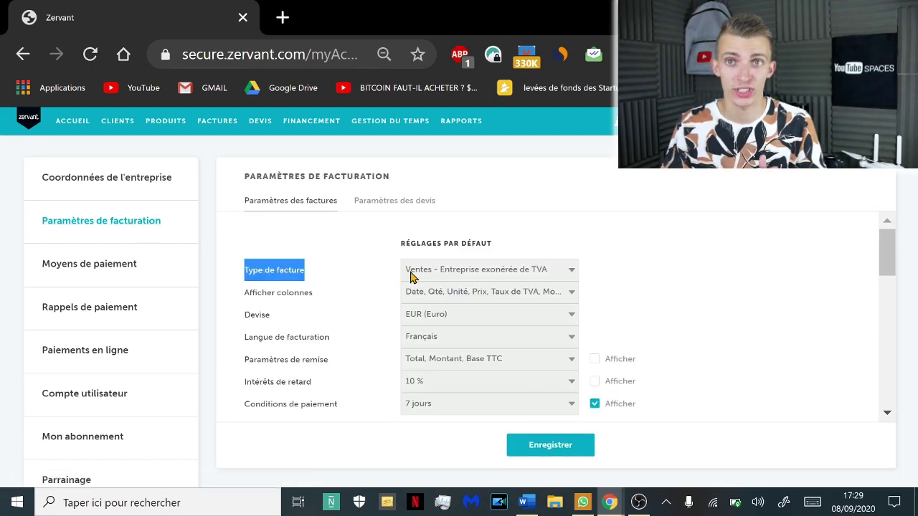
pyautogui.click(572, 279)
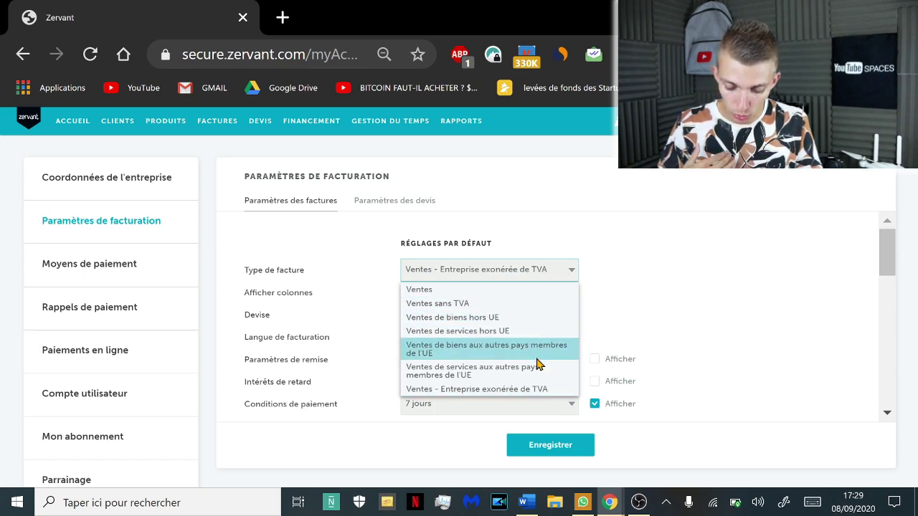
pyautogui.click(556, 397)
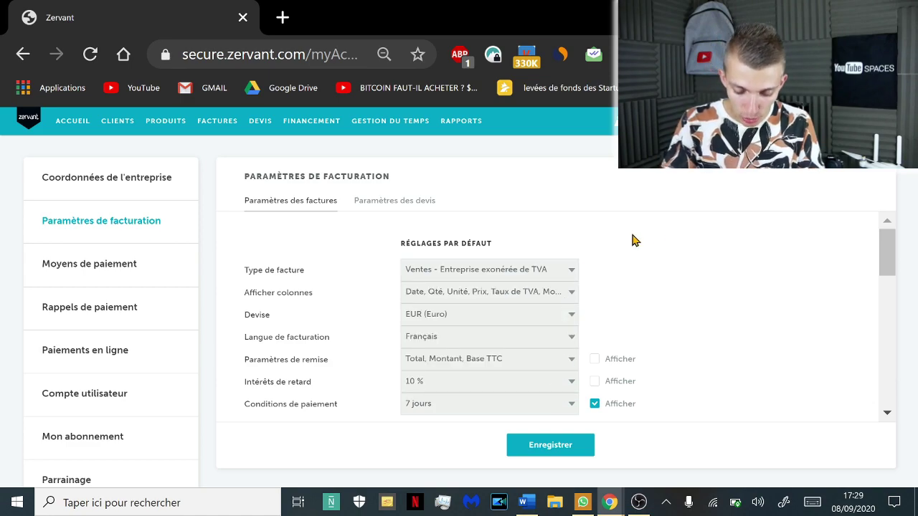
pyautogui.click(574, 298)
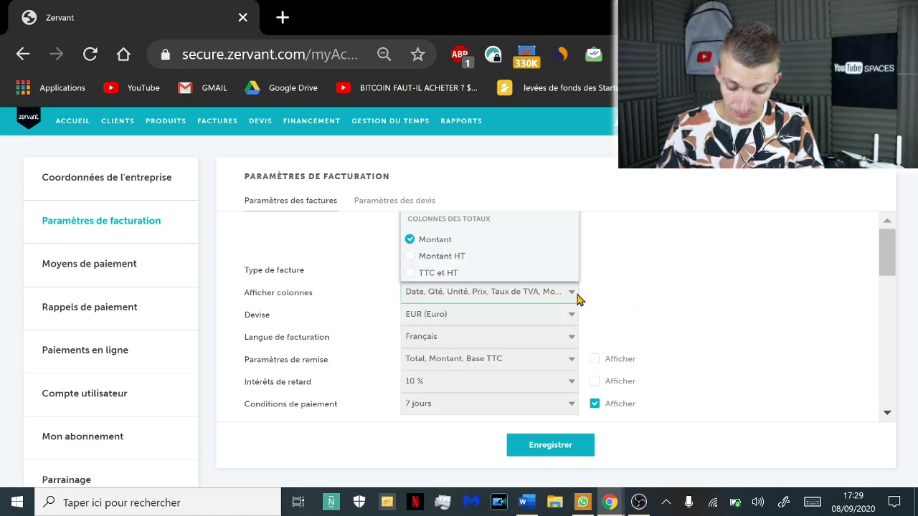
pyautogui.click(655, 269)
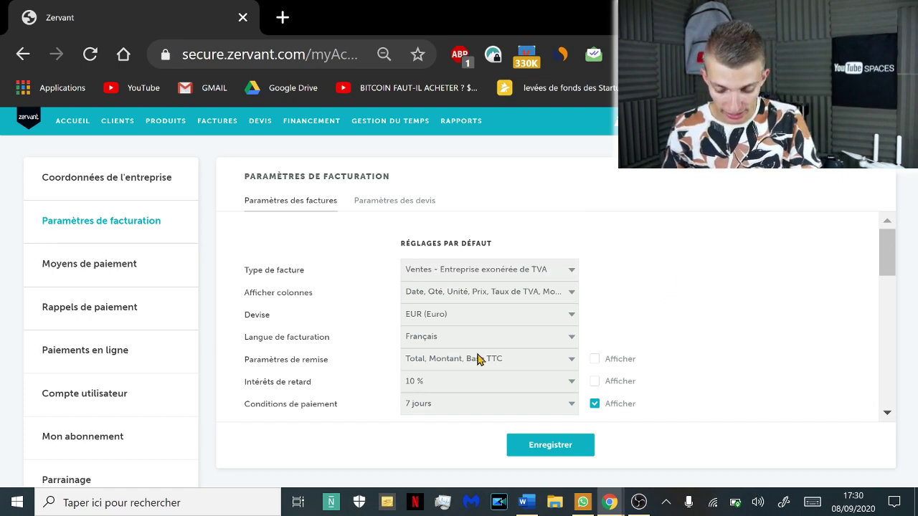
pyautogui.click(573, 316)
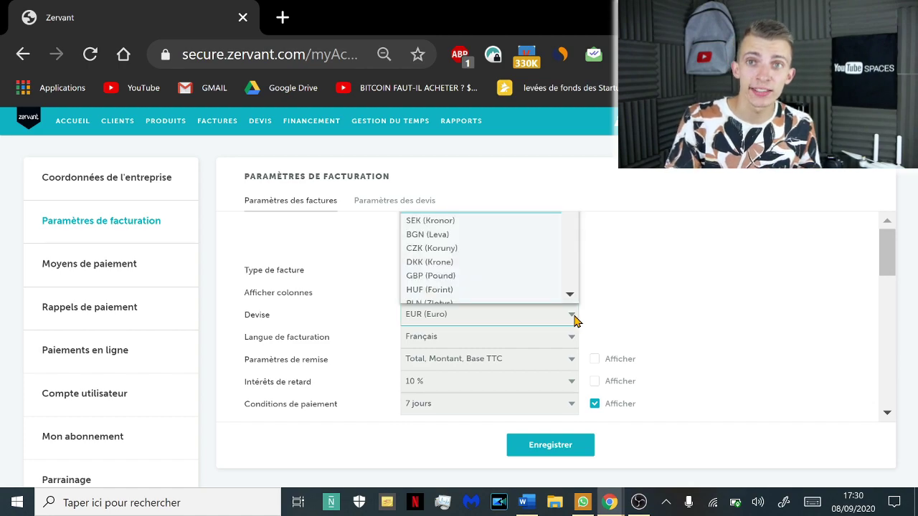
pyautogui.scroll(-15, 508, 261)
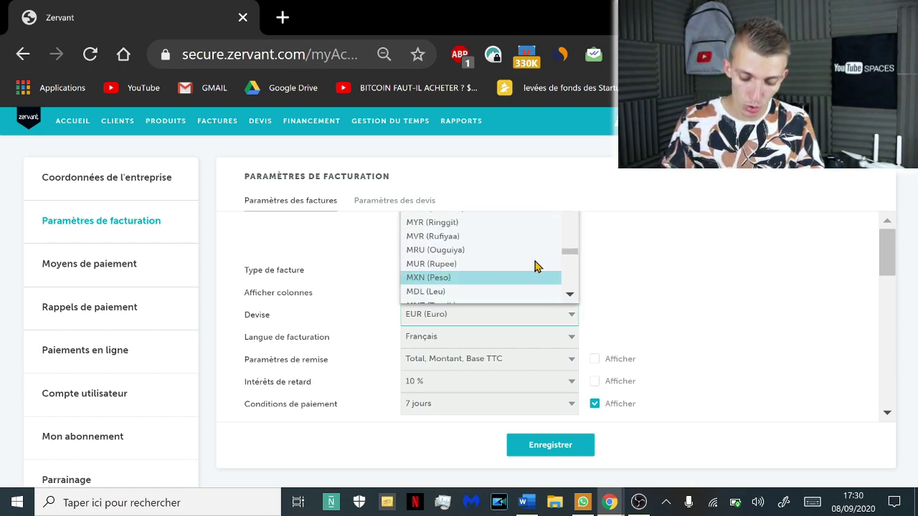
pyautogui.click(731, 314)
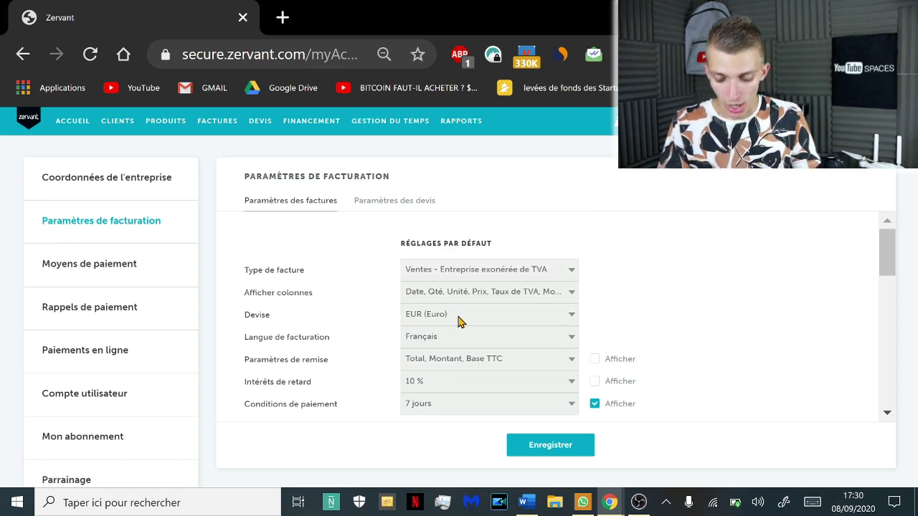
# Keep Français as invoicing language and discounts unchanged, then show the late-interest rates
pyautogui.click(574, 345)
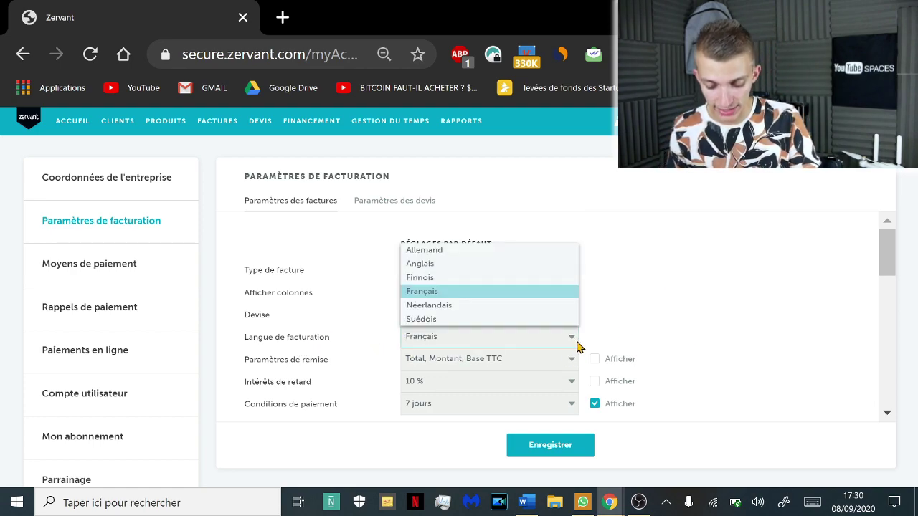
pyautogui.click(789, 296)
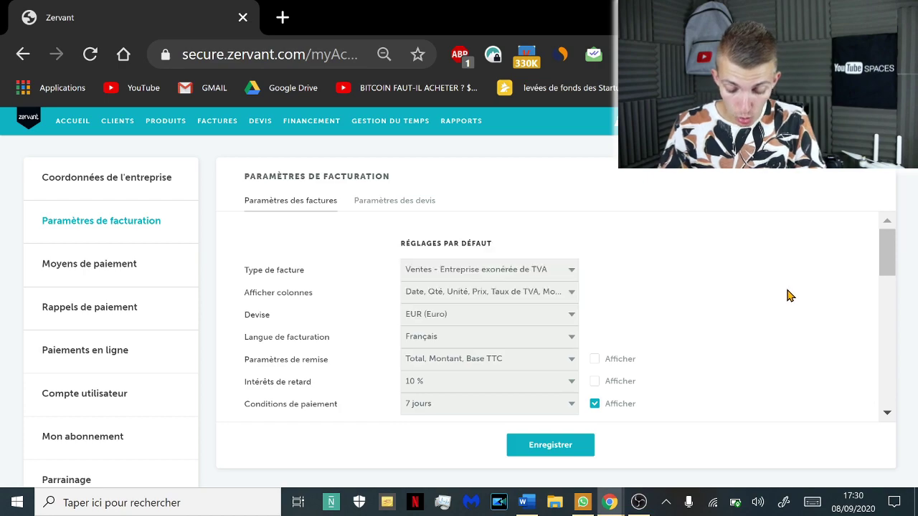
pyautogui.click(553, 340)
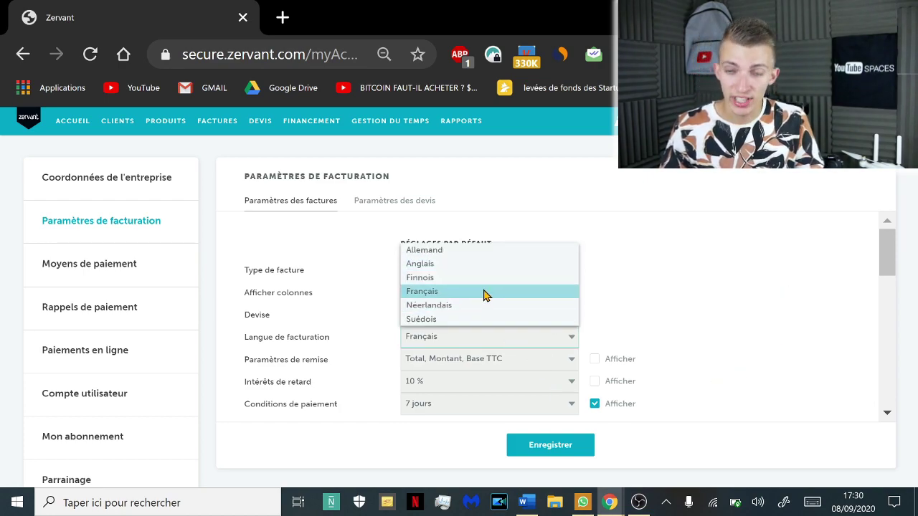
pyautogui.click(486, 291)
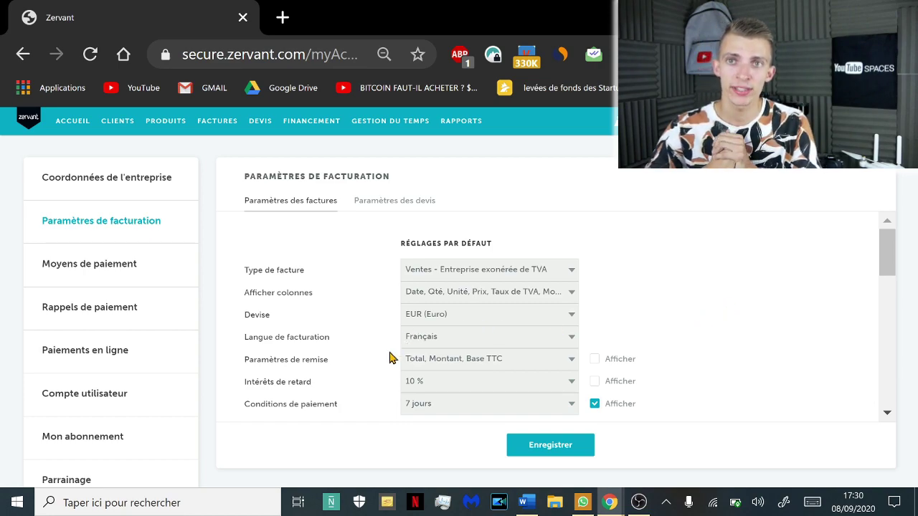
pyautogui.tripleClick(310, 363)
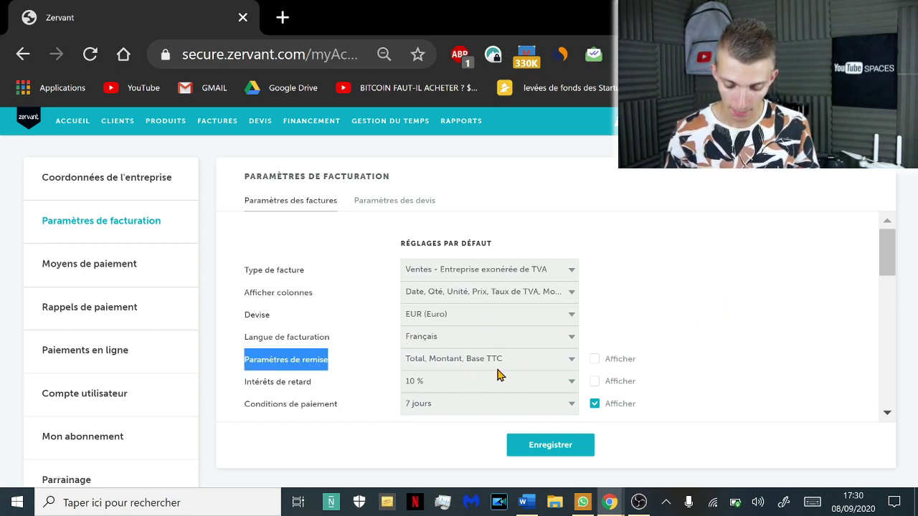
pyautogui.click(561, 366)
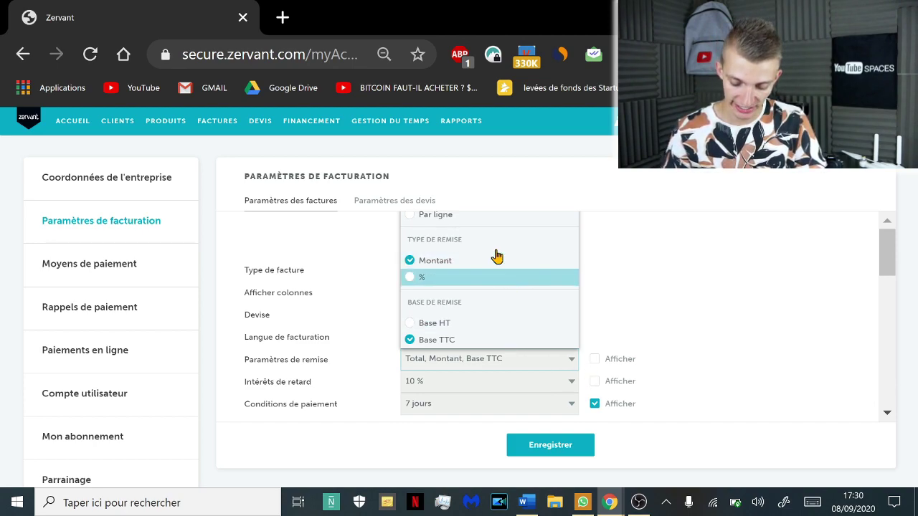
pyautogui.click(729, 343)
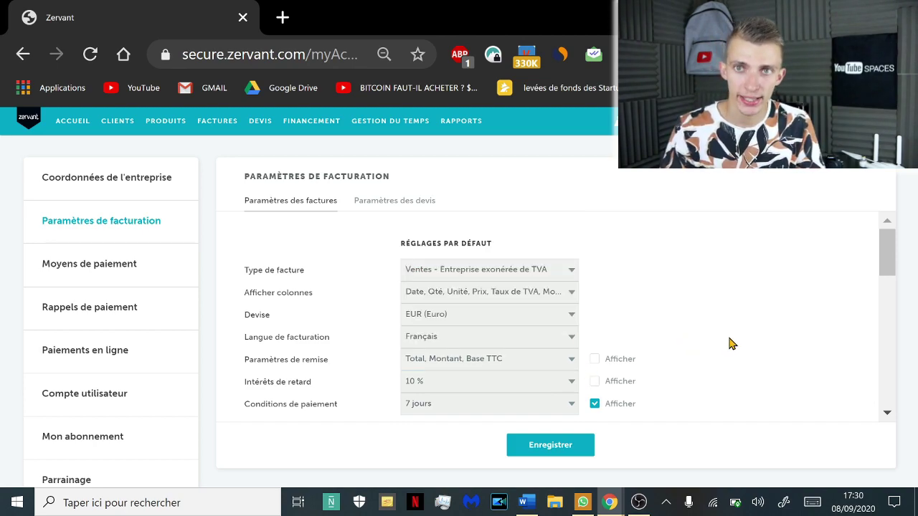
pyautogui.scroll(-2, 544, 381)
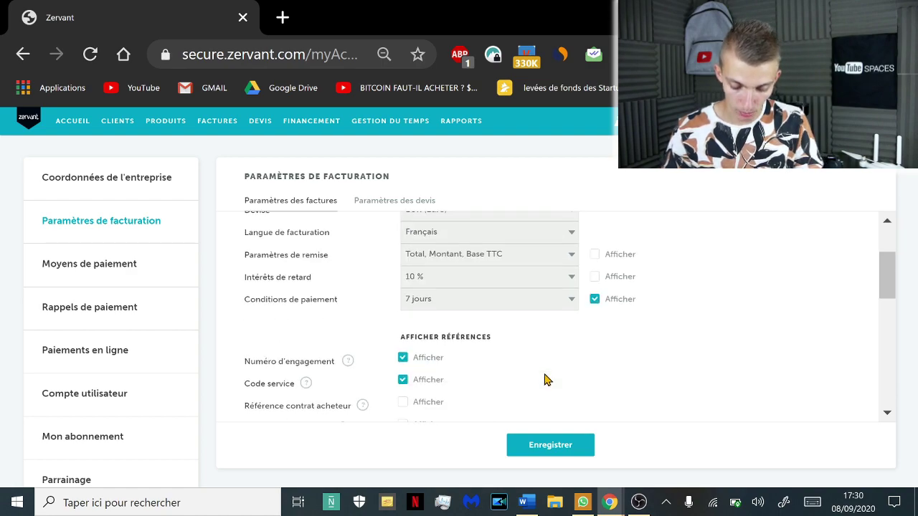
pyautogui.tripleClick(270, 278)
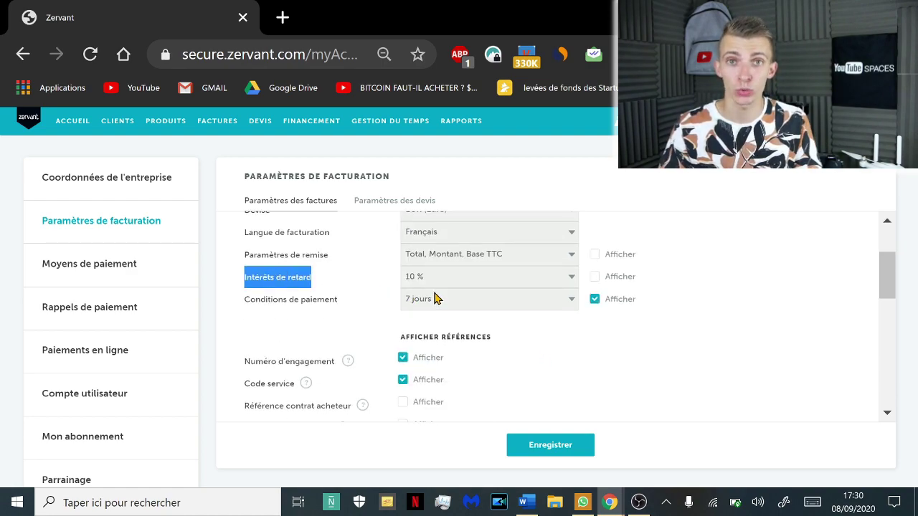
pyautogui.click(573, 287)
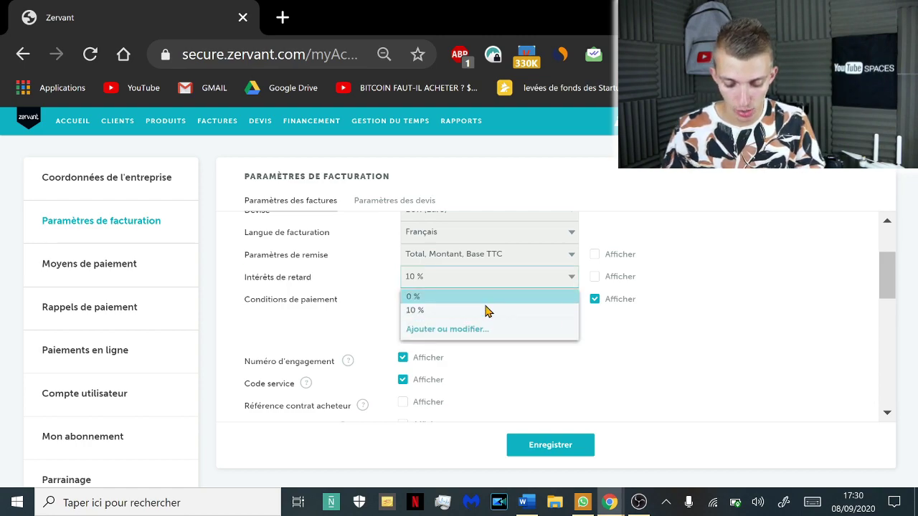
# Create a new 20 % late-interest rate and keep it selected as the invoice default
pyautogui.click(451, 329)
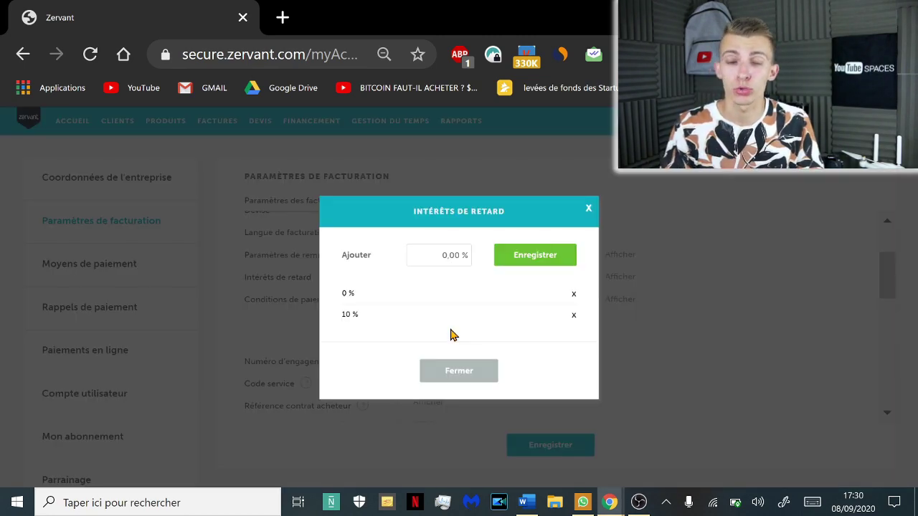
pyautogui.click(452, 258)
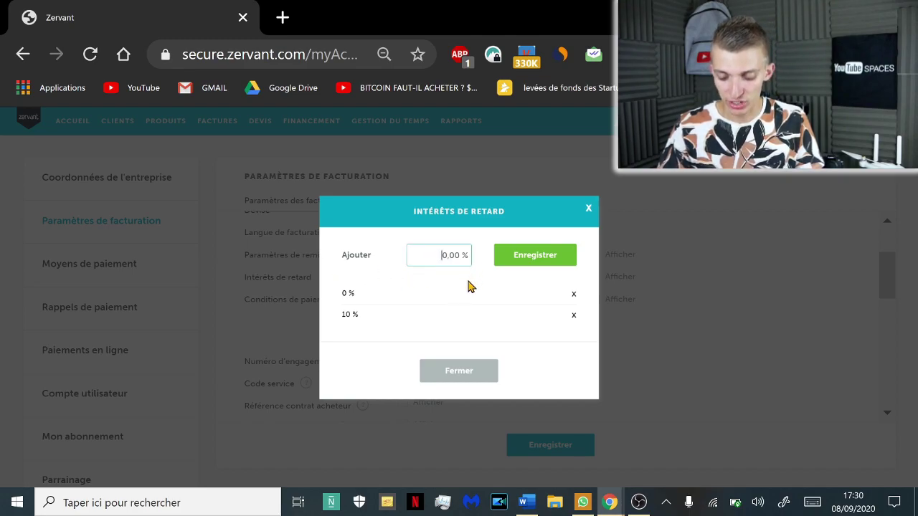
pyautogui.write('20')
pyautogui.click(517, 258)
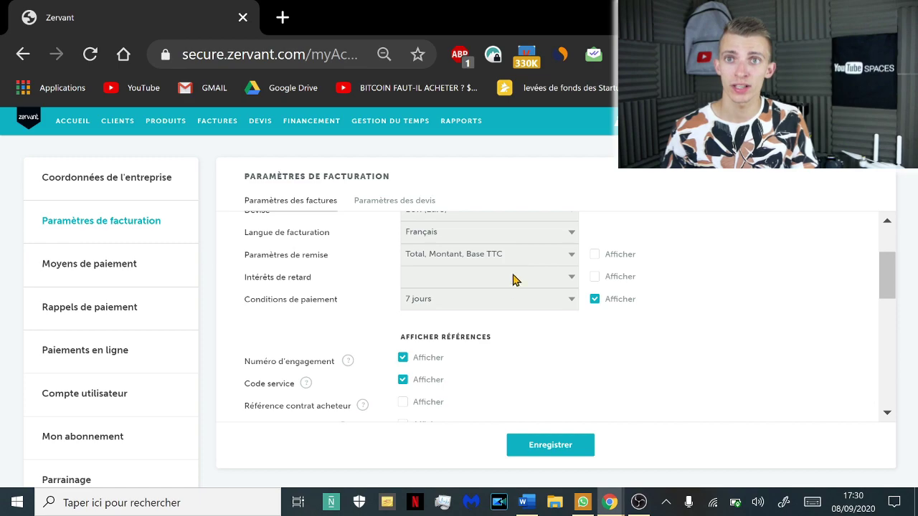
pyautogui.click(563, 283)
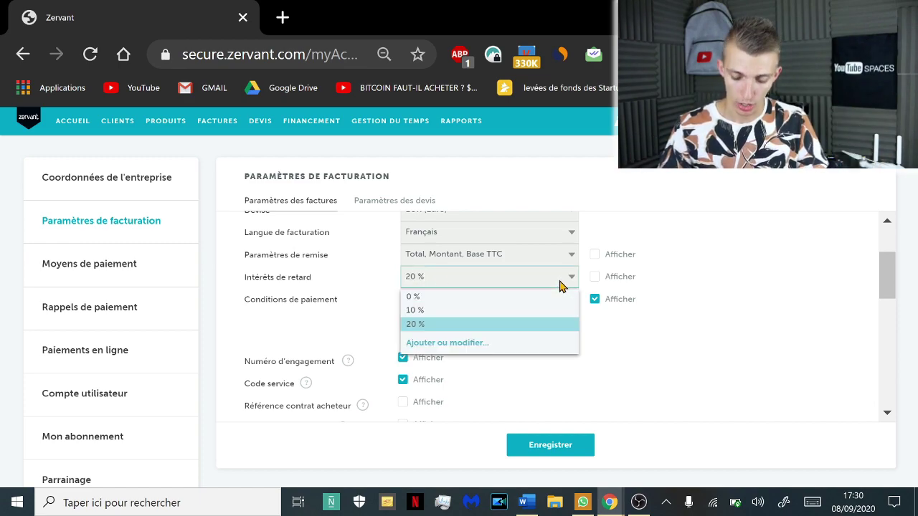
pyautogui.click(716, 323)
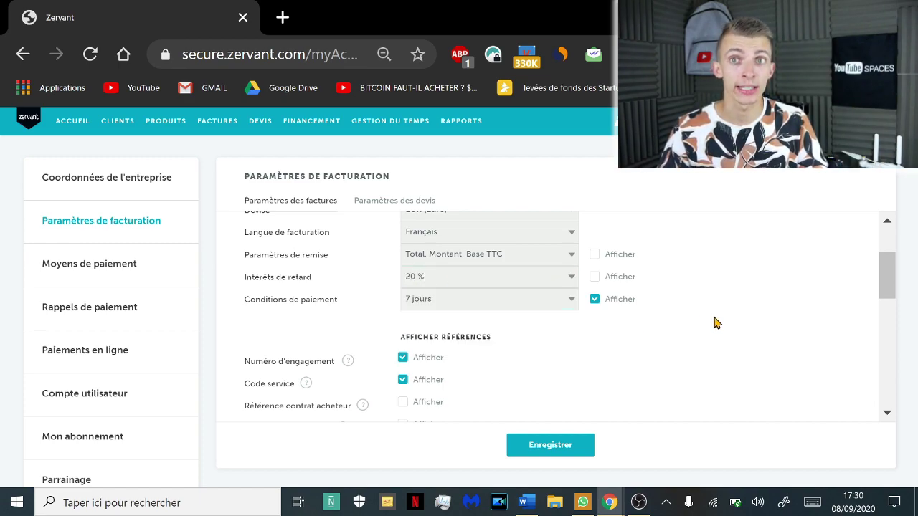
pyautogui.click(558, 305)
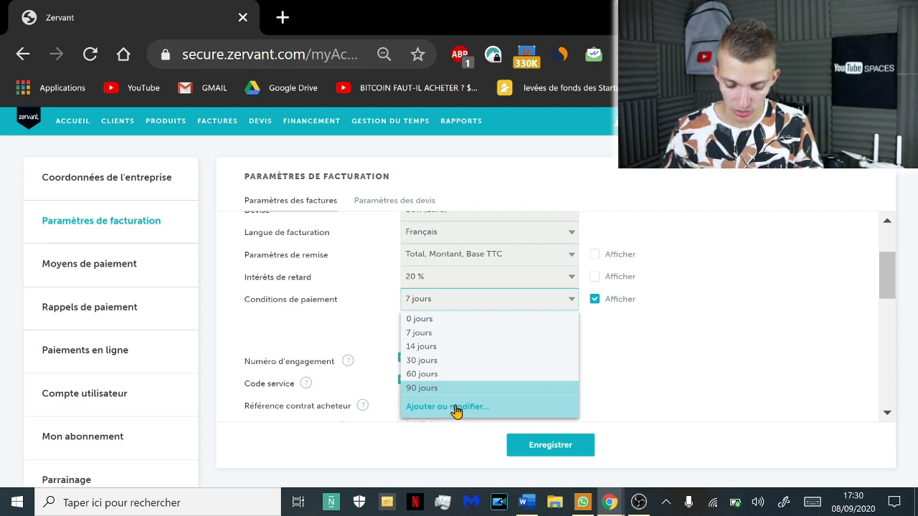
# Review the invoice header, message and VAT non-applicability footer note, leaving them unchanged
pyautogui.scroll(-5, 492, 303)
pyautogui.click(491, 301)
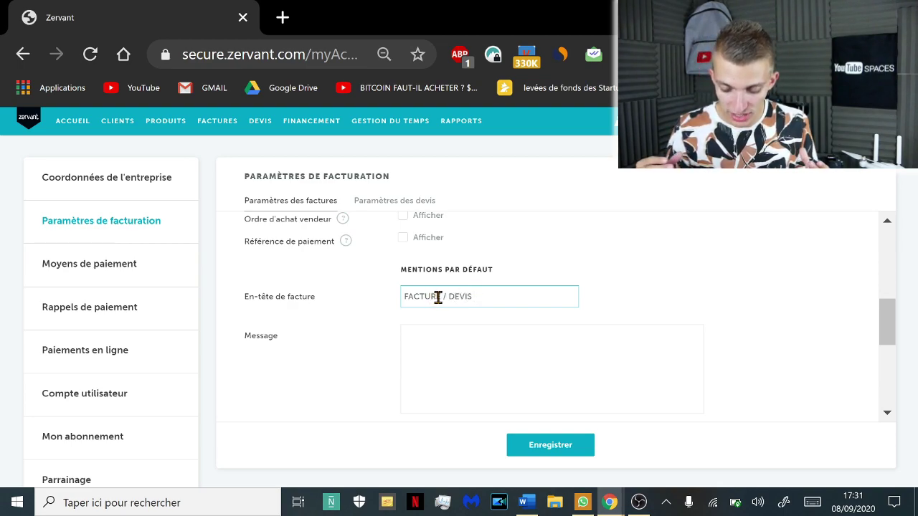
pyautogui.press('Tab')
pyautogui.scroll(-2, 364, 375)
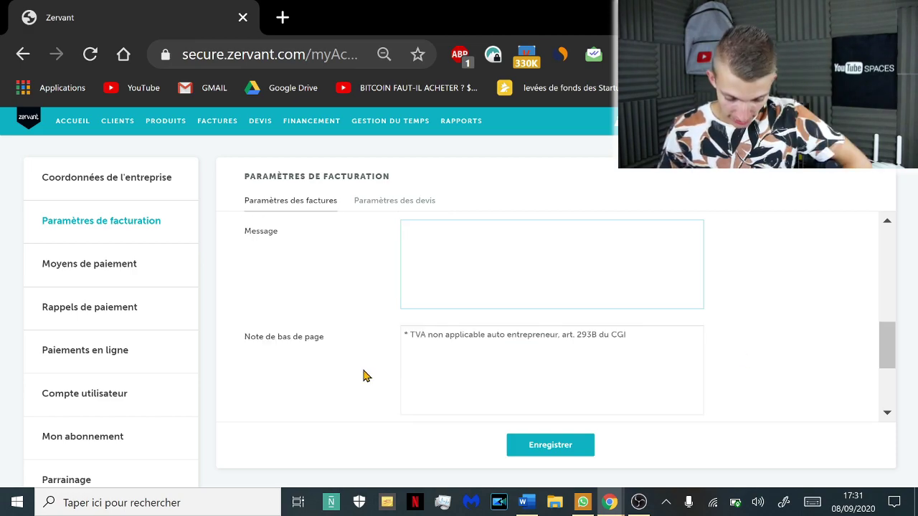
pyautogui.tripleClick(243, 337)
pyautogui.click(287, 337)
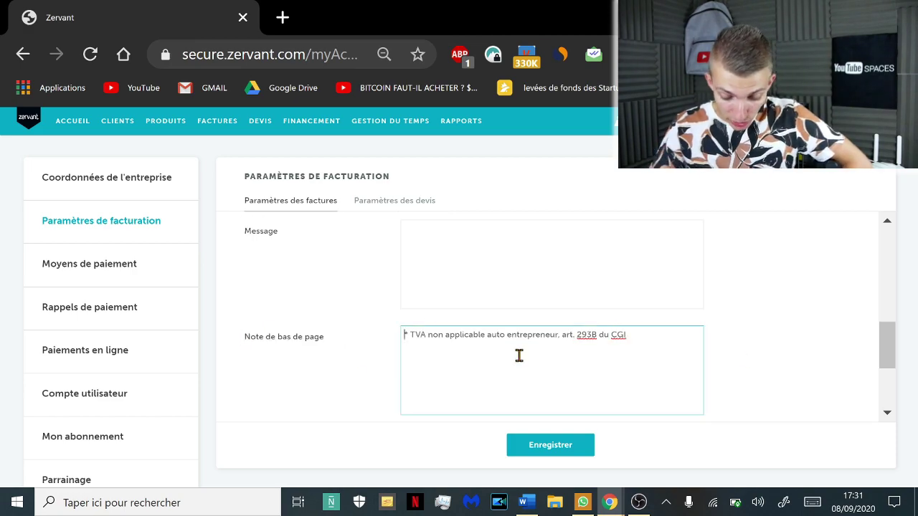
pyautogui.moveTo(654, 339); pyautogui.dragTo(380, 348)
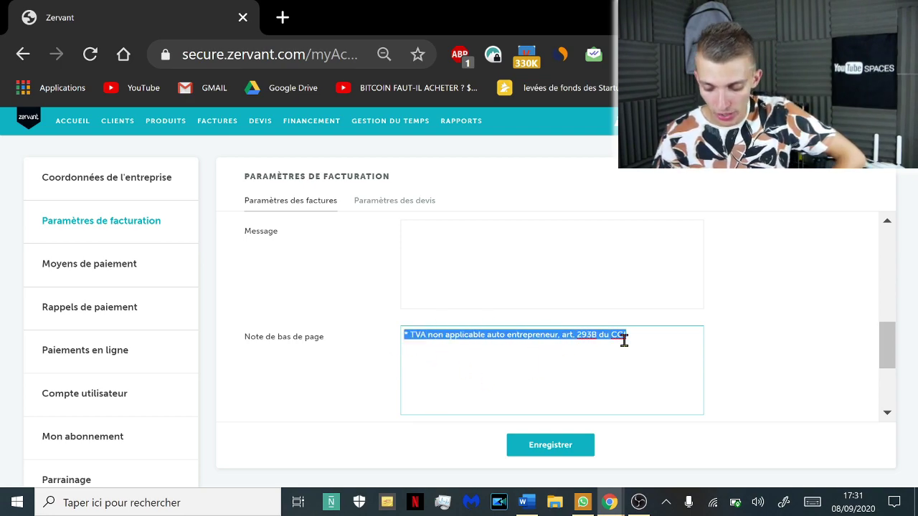
pyautogui.click(678, 343)
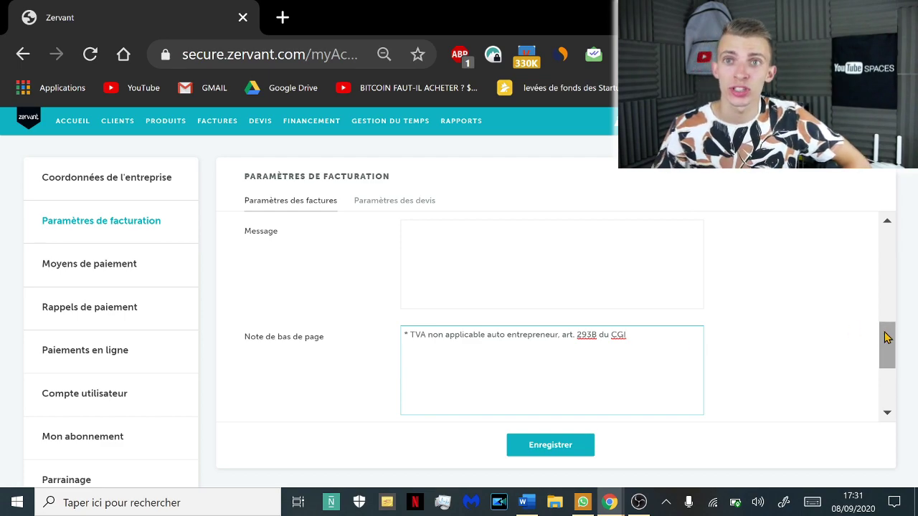
# Check the terms of sale box, then go to the Moyens de paiement page
pyautogui.moveTo(880, 360); pyautogui.dragTo(892, 404)
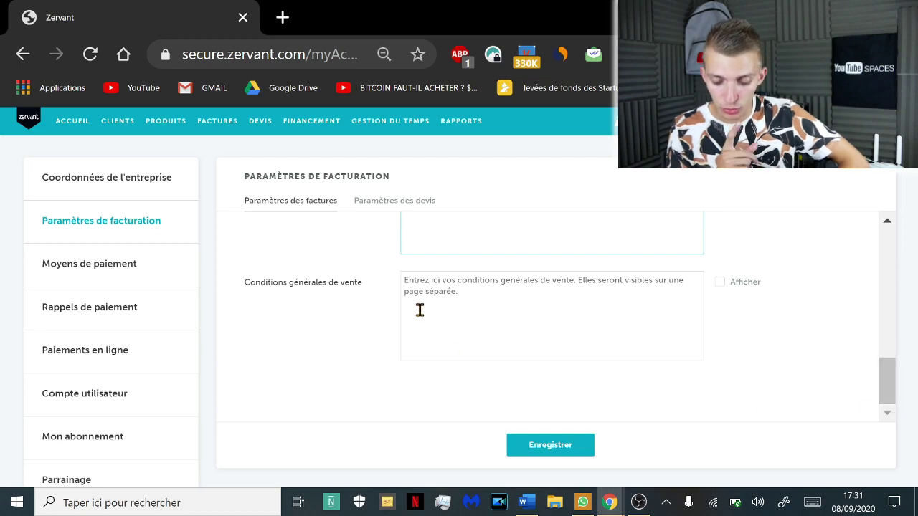
pyautogui.click(490, 295)
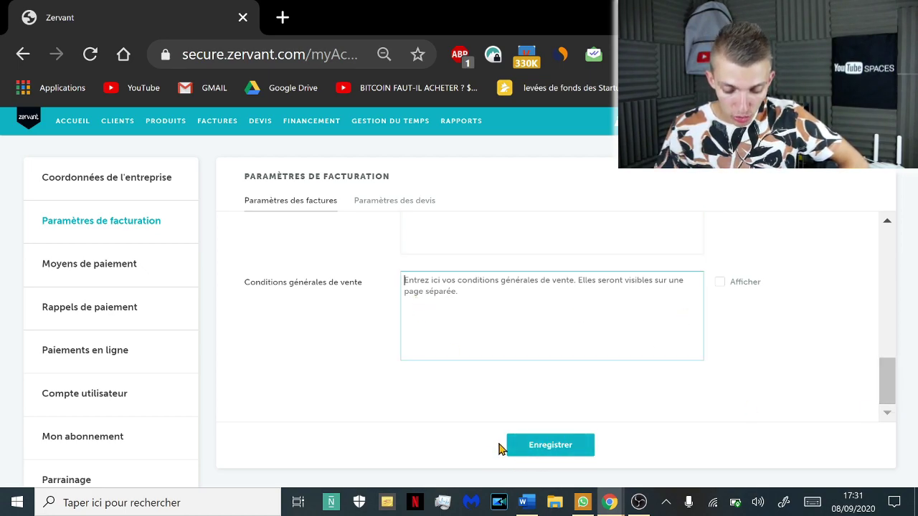
pyautogui.scroll(10, 882, 398)
pyautogui.click(150, 262)
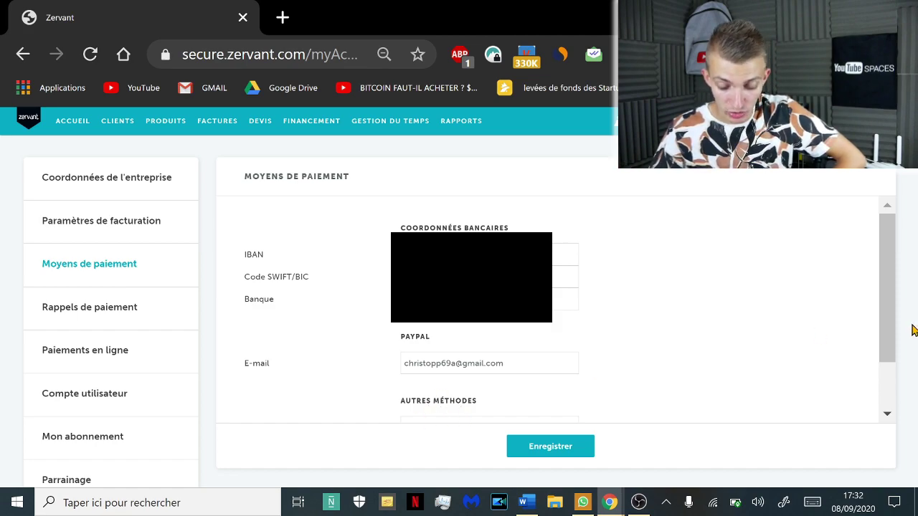
# Read the AUTRES MÉTHODES payment section, then go to Rappels de paiement
pyautogui.tripleClick(459, 401)
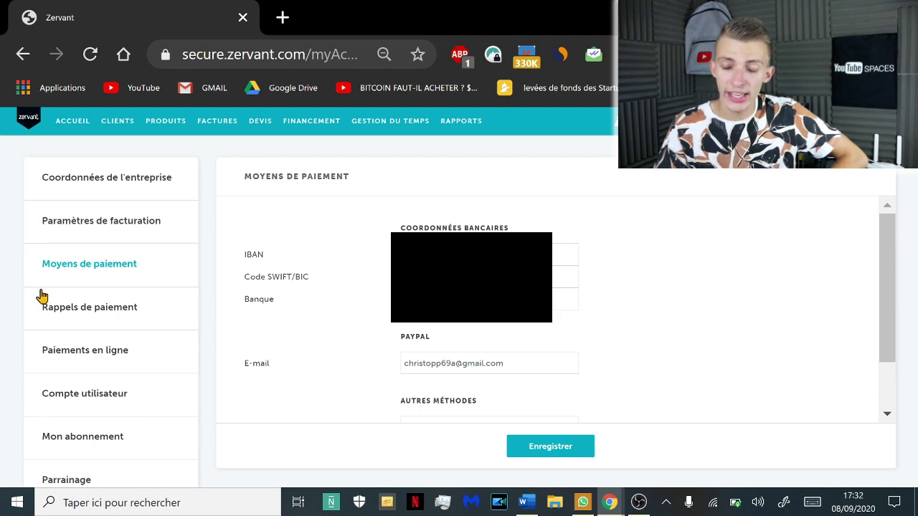
pyautogui.click(75, 308)
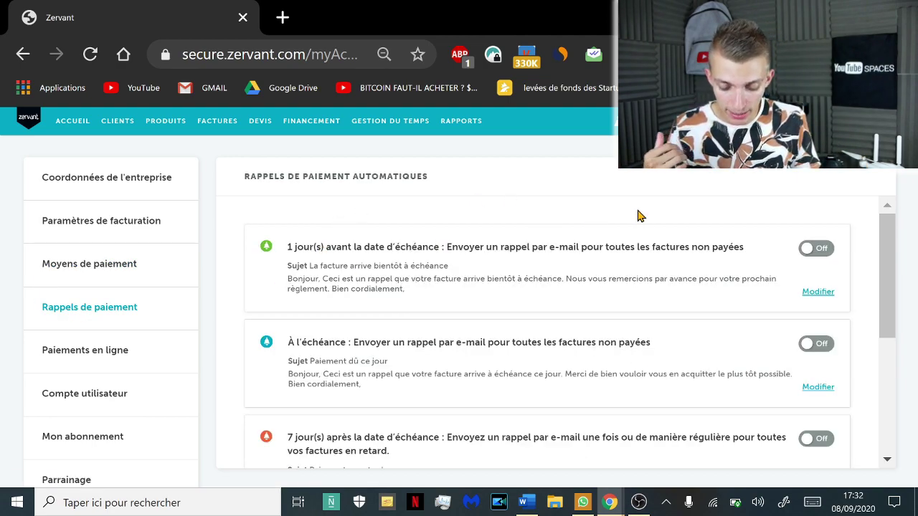
# Try enabling the first payment reminder, dismiss the Service Premium offer, and view Paiements en ligne
pyautogui.click(819, 249)
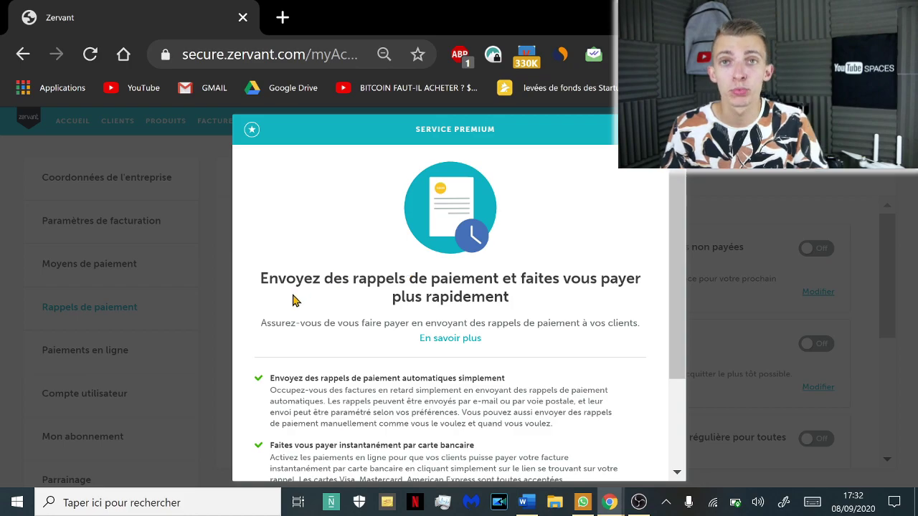
pyautogui.tripleClick(332, 270)
pyautogui.scroll(-1, 680, 263)
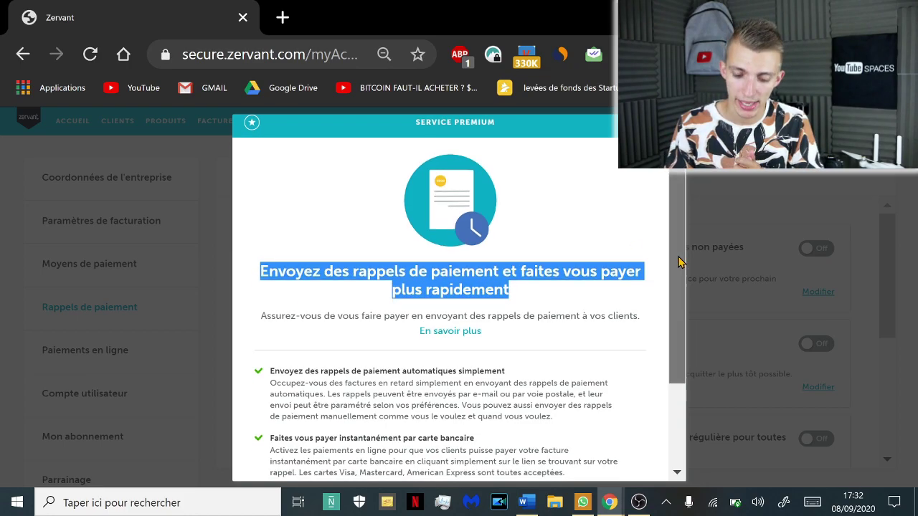
pyautogui.scroll(-5, 680, 262)
pyautogui.click(283, 316)
pyautogui.moveTo(283, 315); pyautogui.dragTo(890, 362)
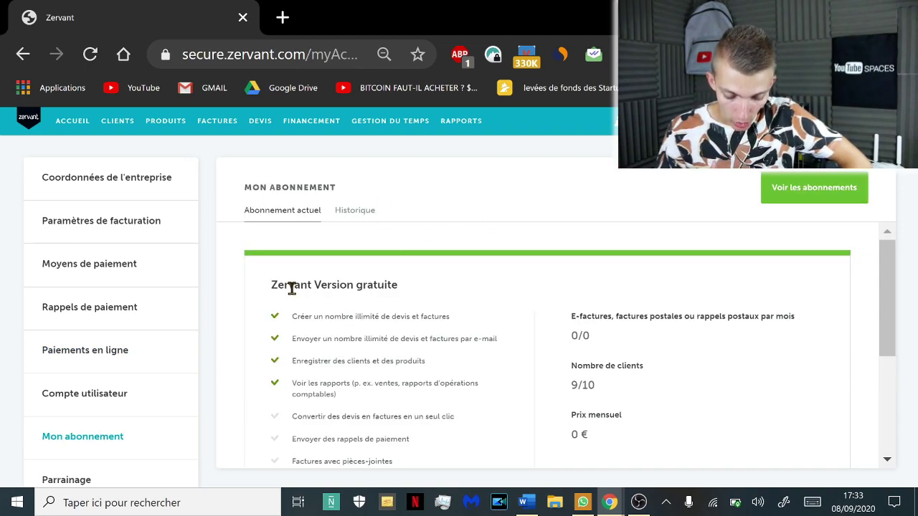
pyautogui.moveTo(273, 291); pyautogui.dragTo(468, 296)
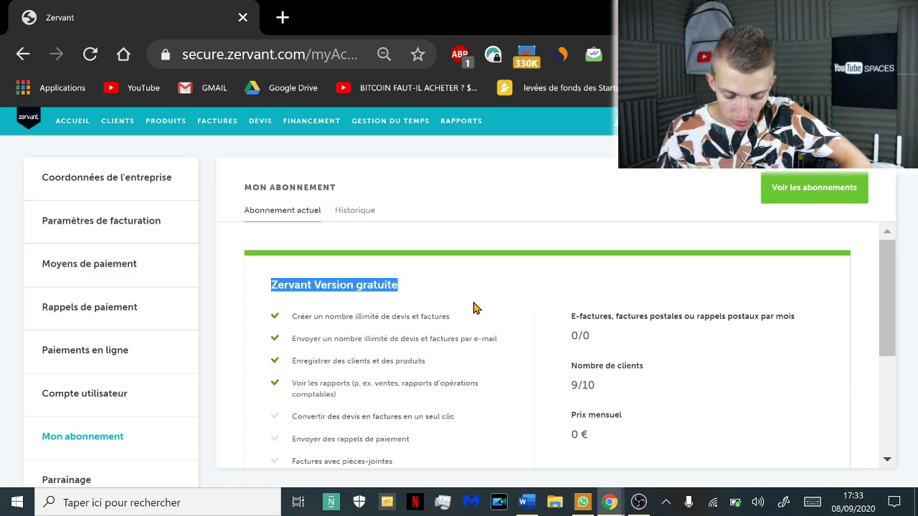
pyautogui.tripleClick(437, 315)
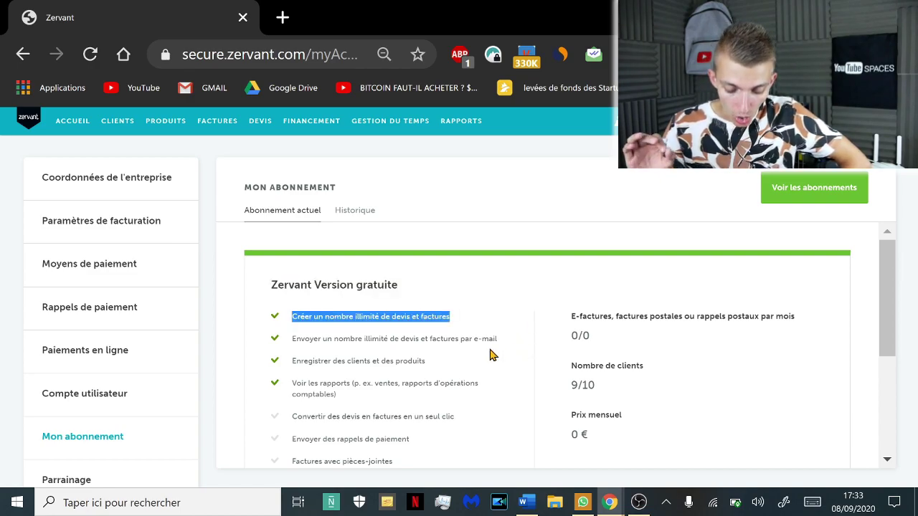
pyautogui.tripleClick(459, 339)
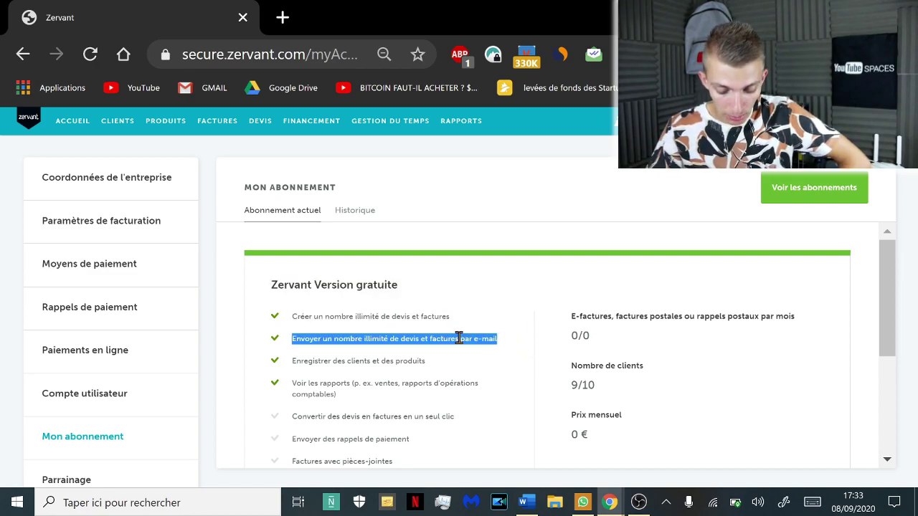
pyautogui.tripleClick(398, 362)
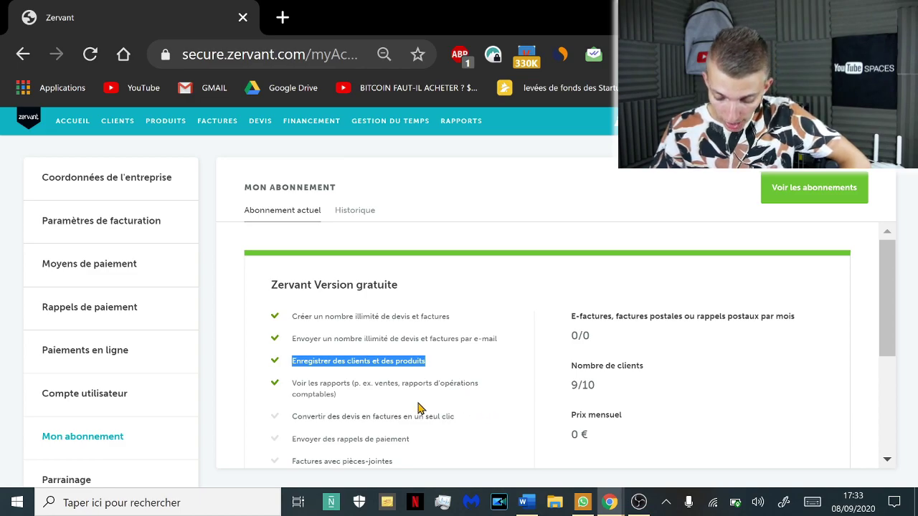
pyautogui.click(378, 402)
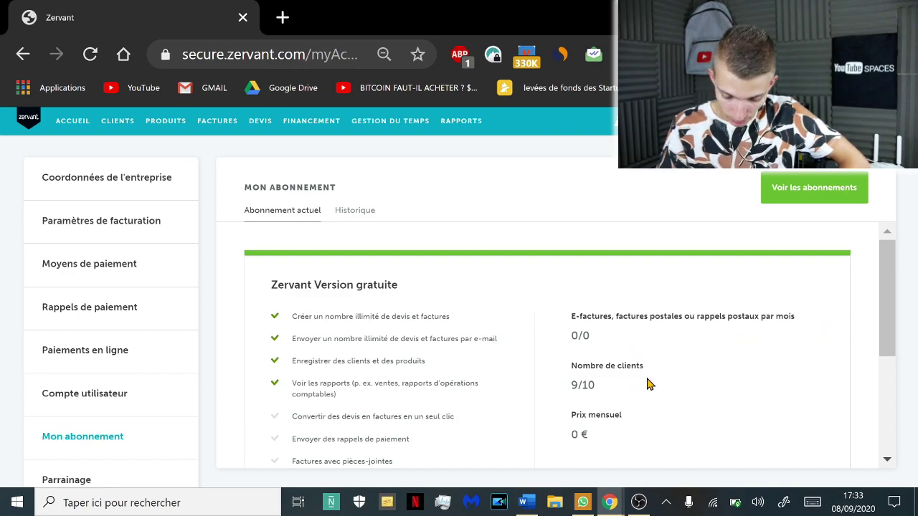
pyautogui.moveTo(888, 307); pyautogui.dragTo(889, 307)
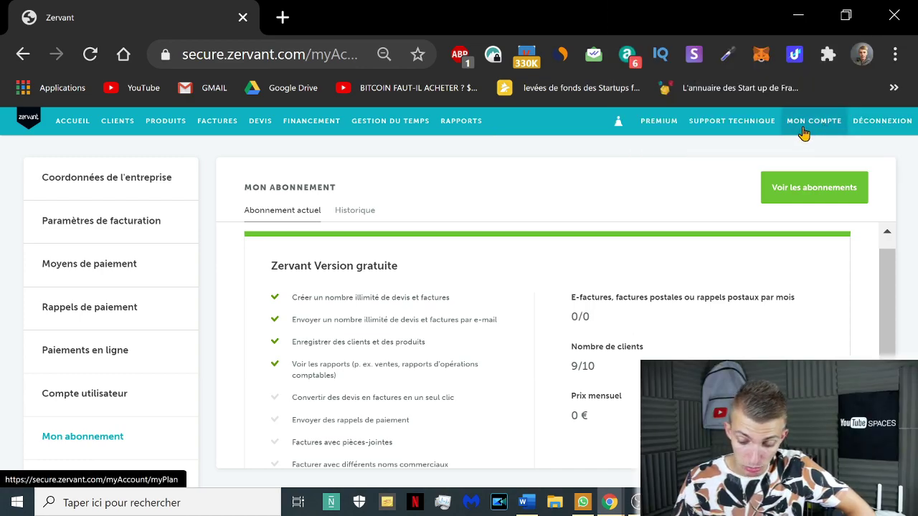
# Open the Rapport de pré-comptabilité under RAPPORTS and show its download formats
pyautogui.click(465, 122)
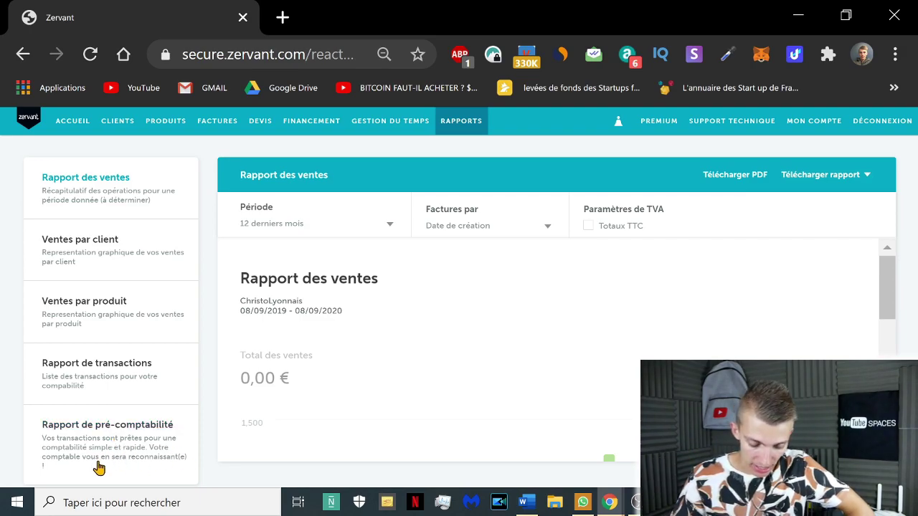
pyautogui.click(141, 458)
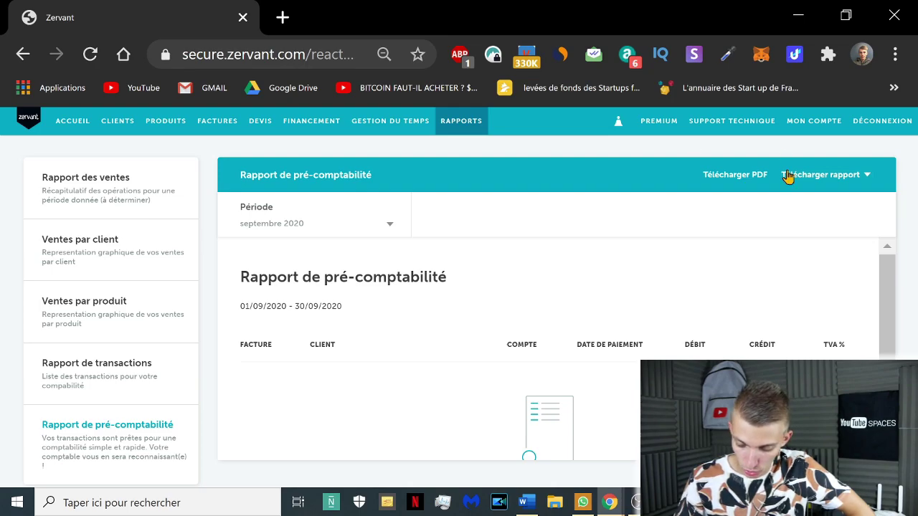
pyautogui.click(868, 177)
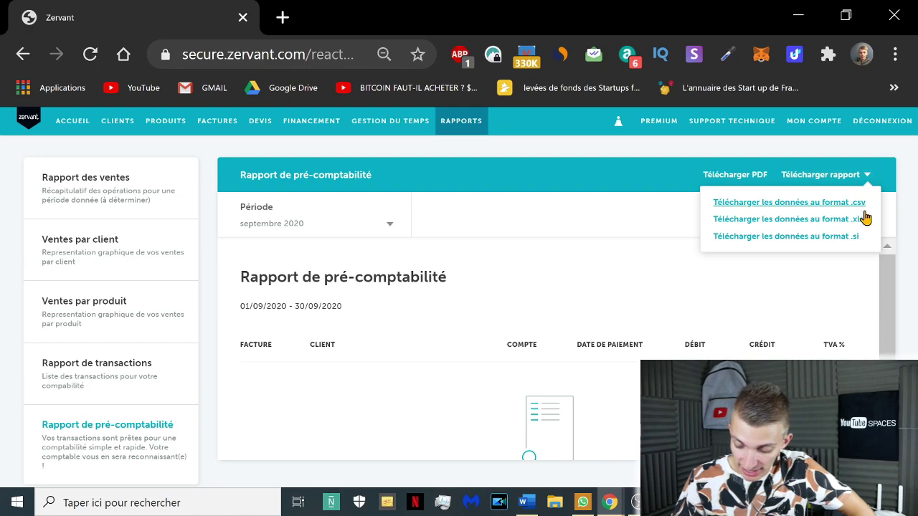